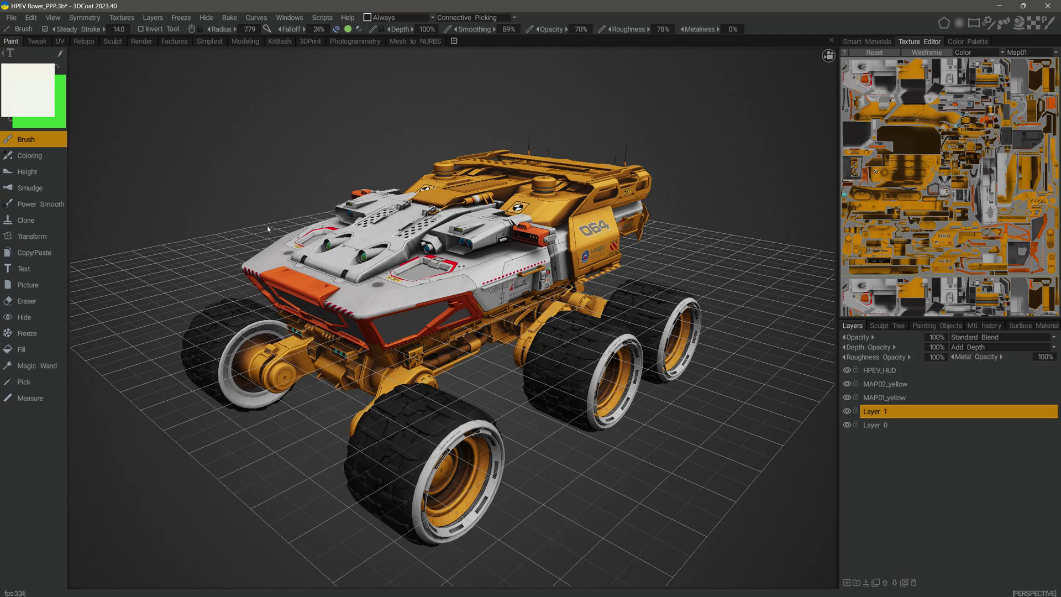
Toggle the radial tool wheel, then hide and restore the tool panel
key(space)
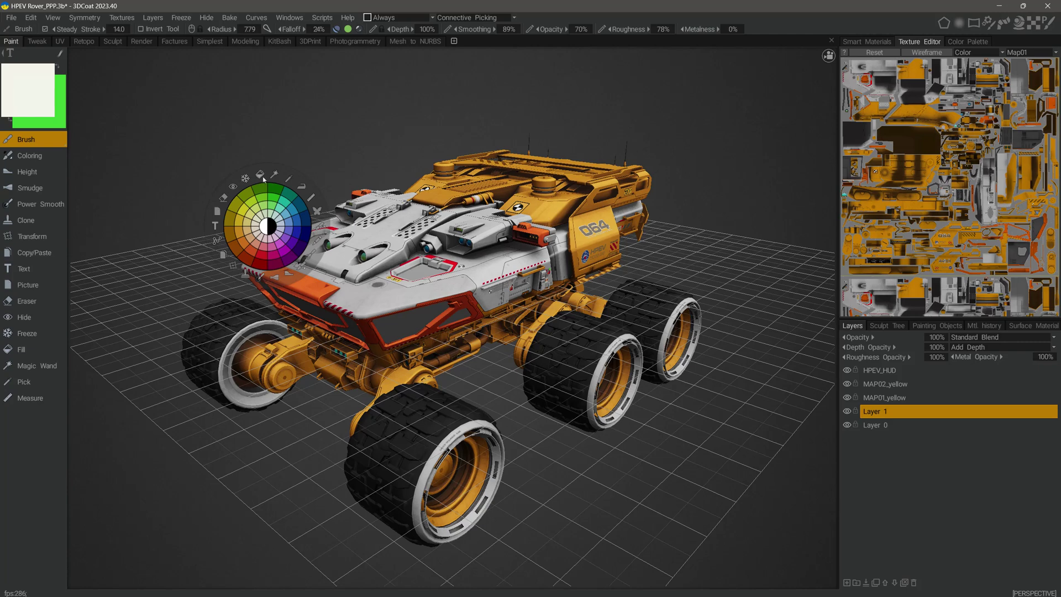
key(space)
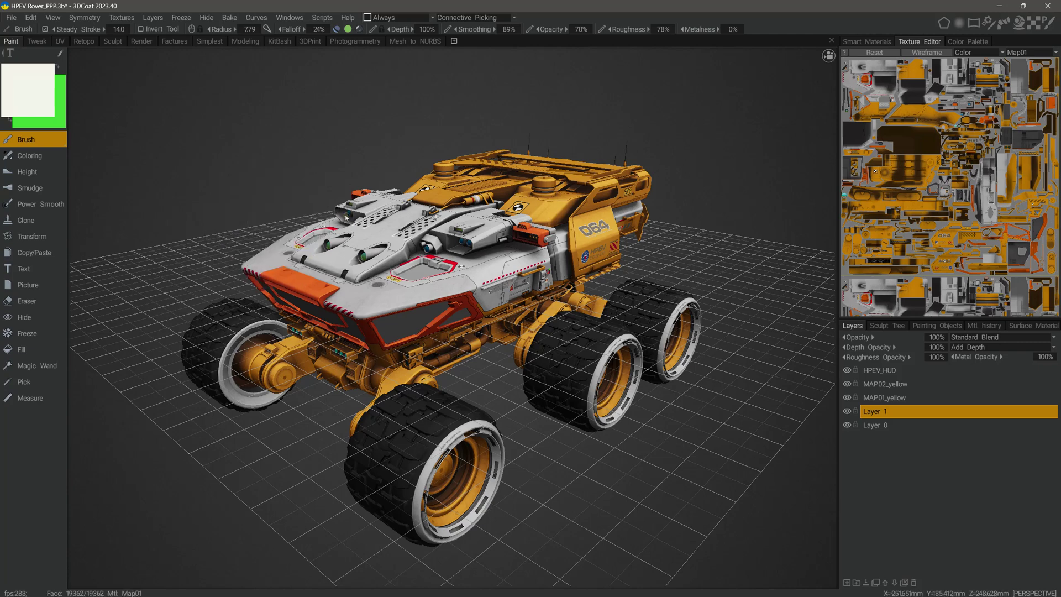
click(2, 56)
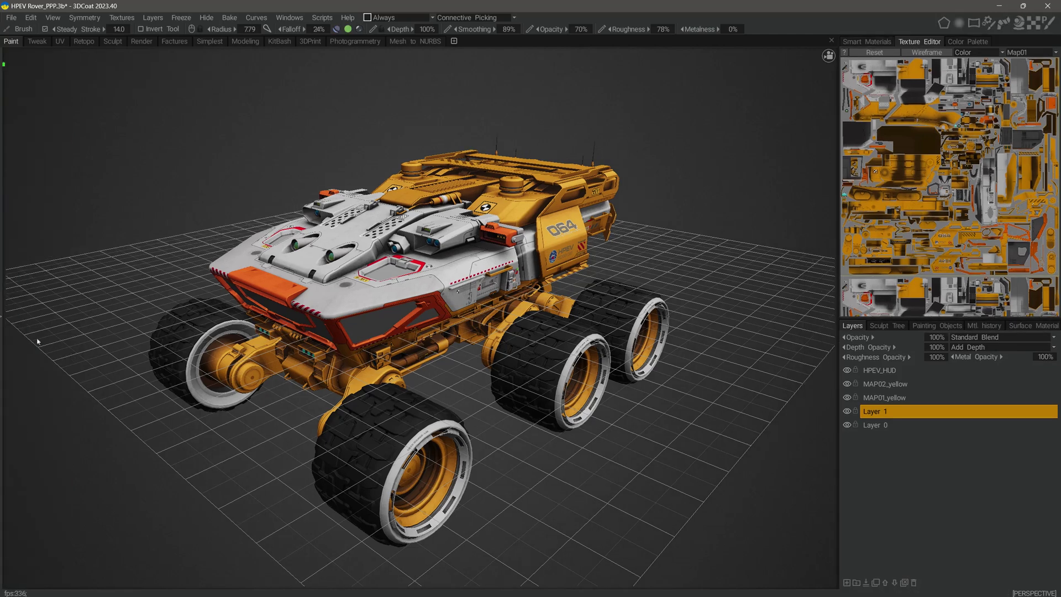
click(1, 320)
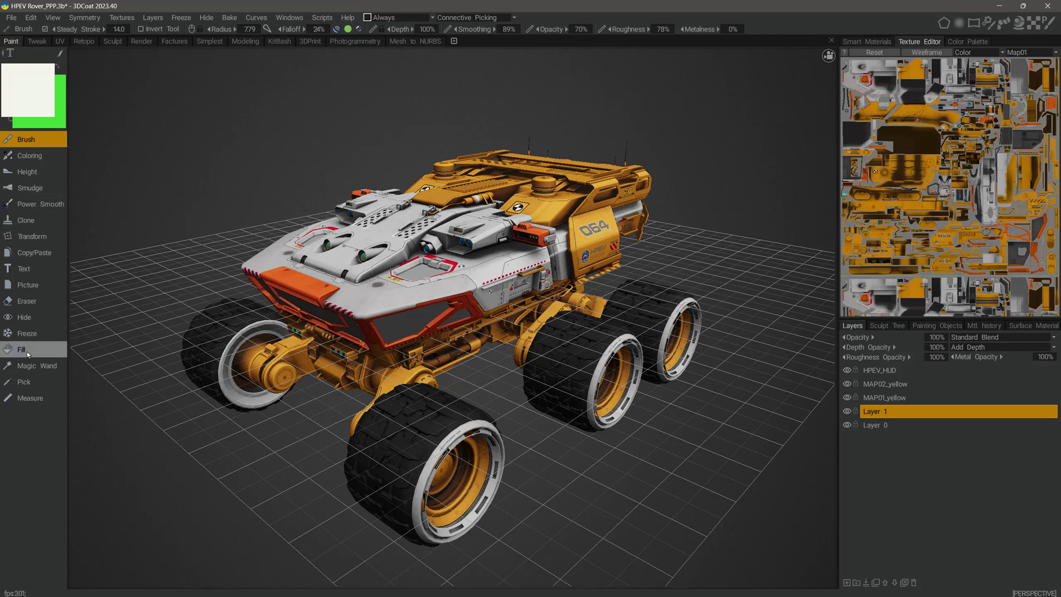
Cycle the tool panel through its layouts, ending on icon-and-text rows
click(11, 54)
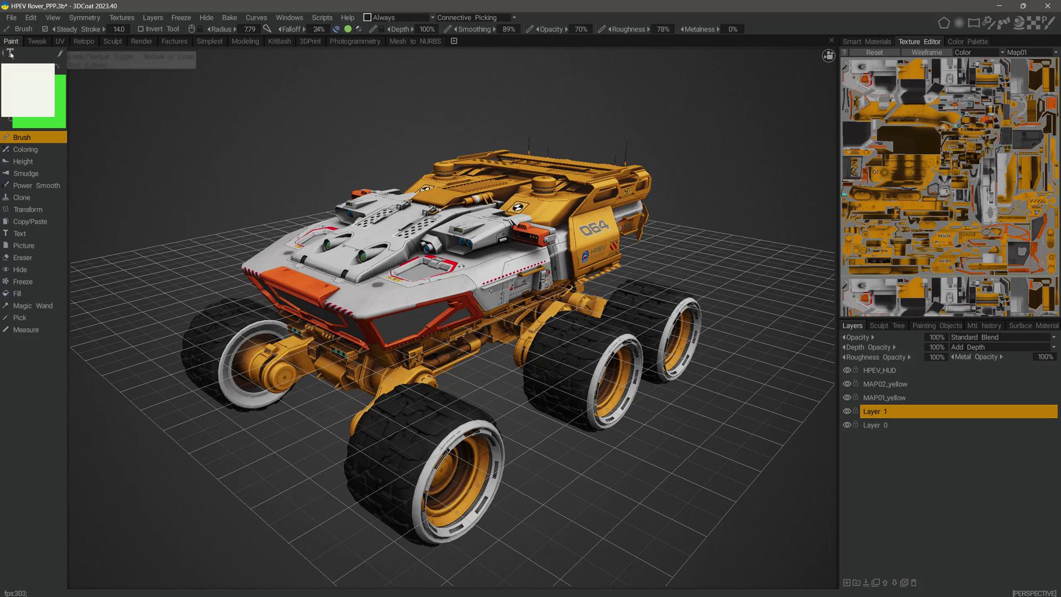
click(11, 54)
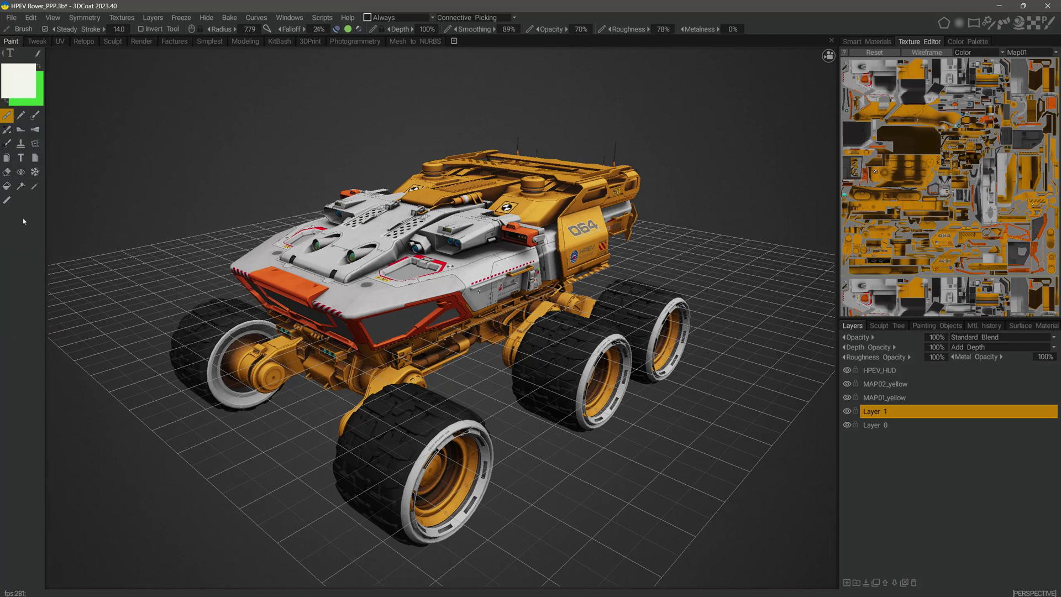
click(11, 54)
click(11, 53)
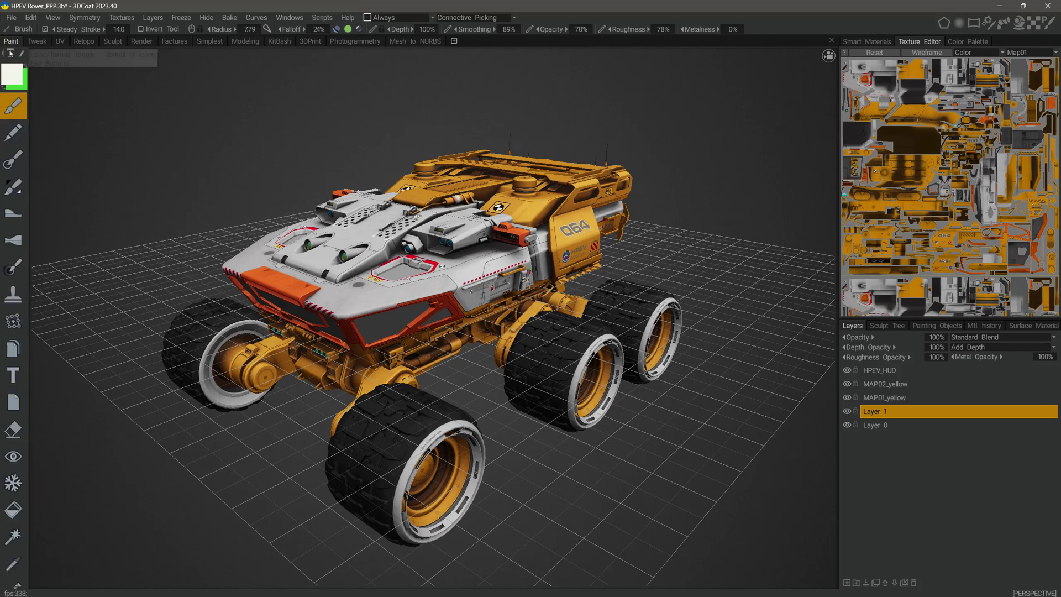
click(10, 53)
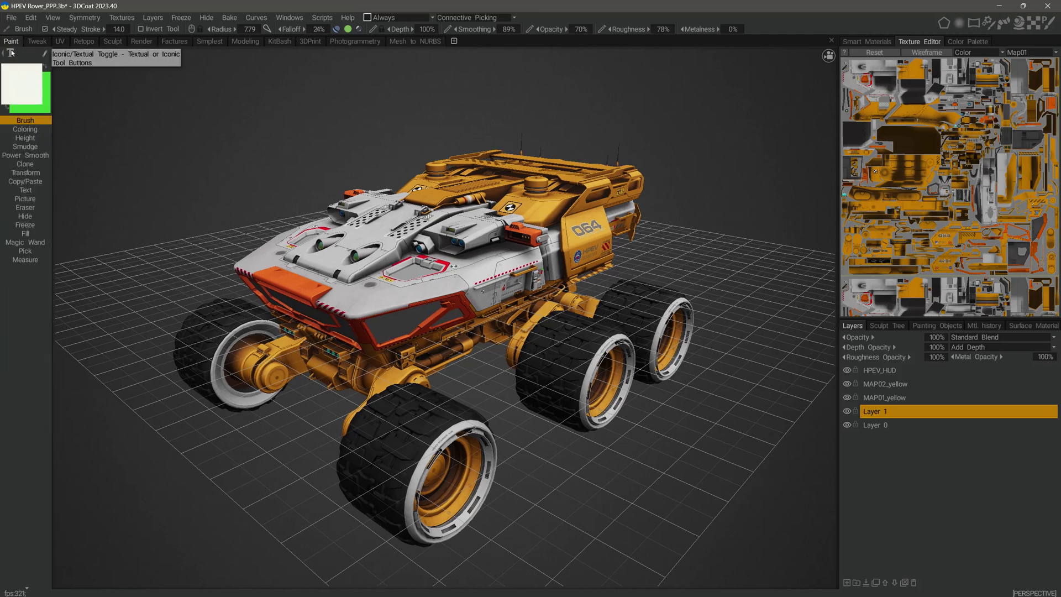
click(10, 54)
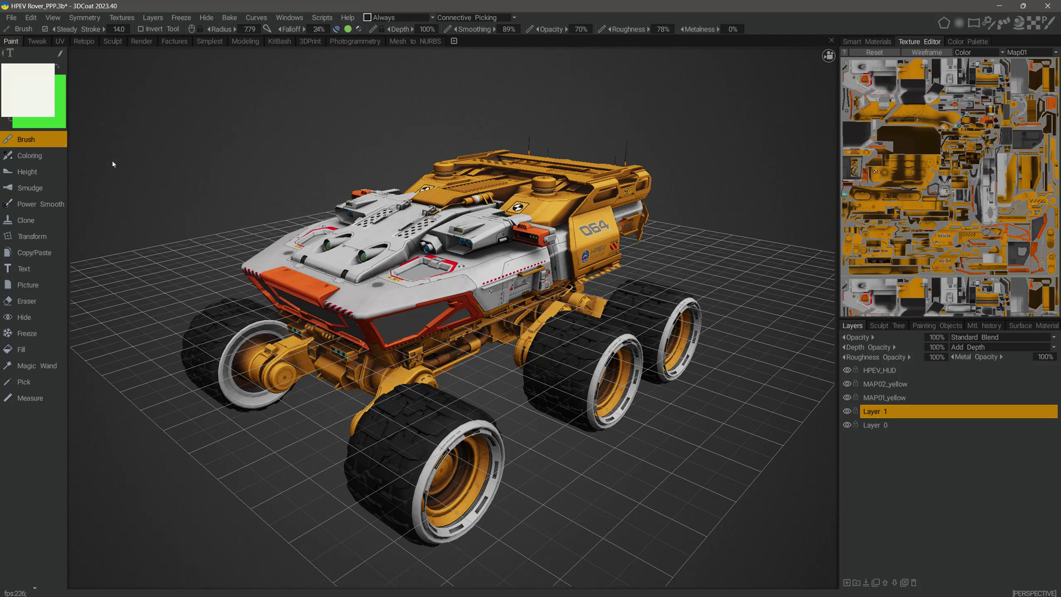
Bring up the stroke-mode options over the model
mouse_move(61, 56)
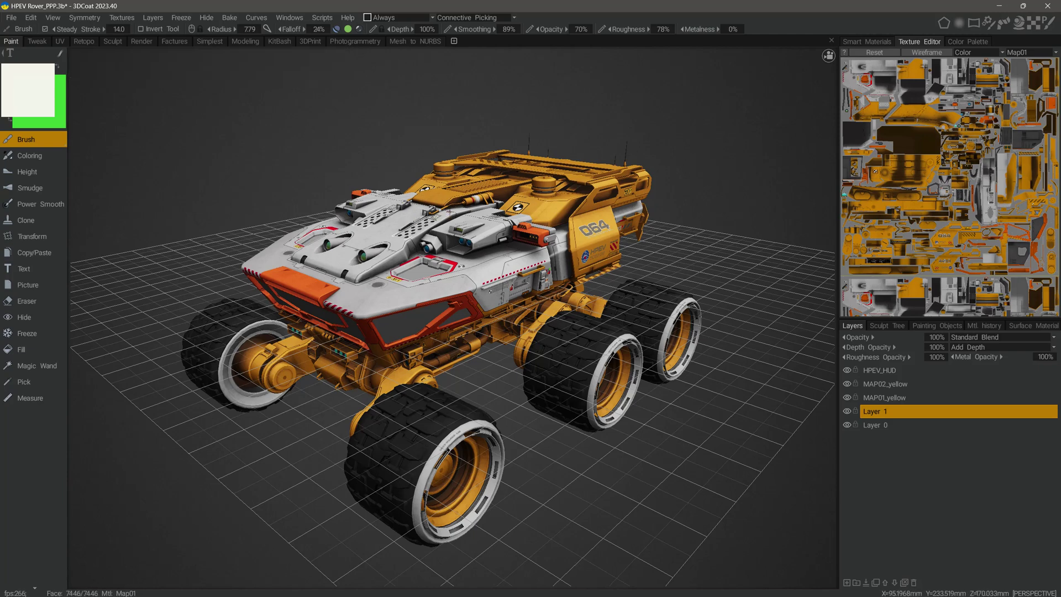
key(space)
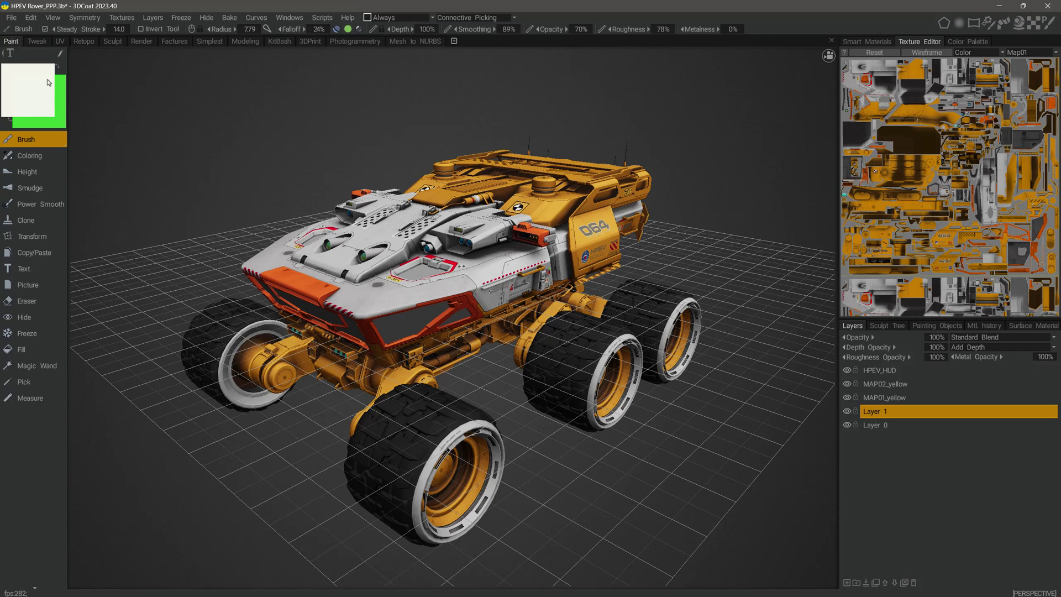
mouse_move(51, 135)
Enter Edit > Customize UI mode and orbit to look down on the rover
click(31, 17)
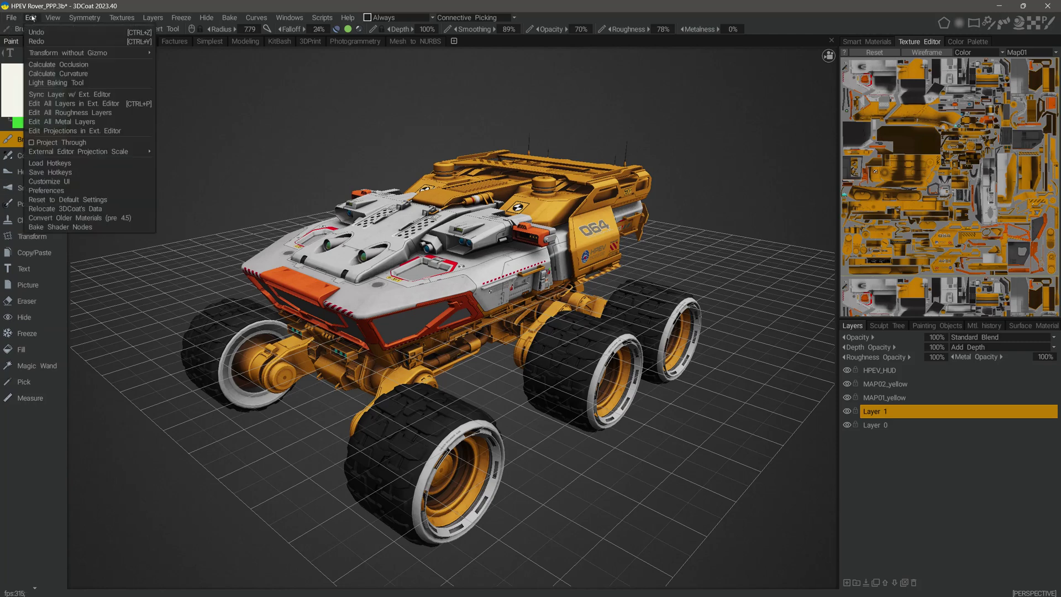
click(92, 183)
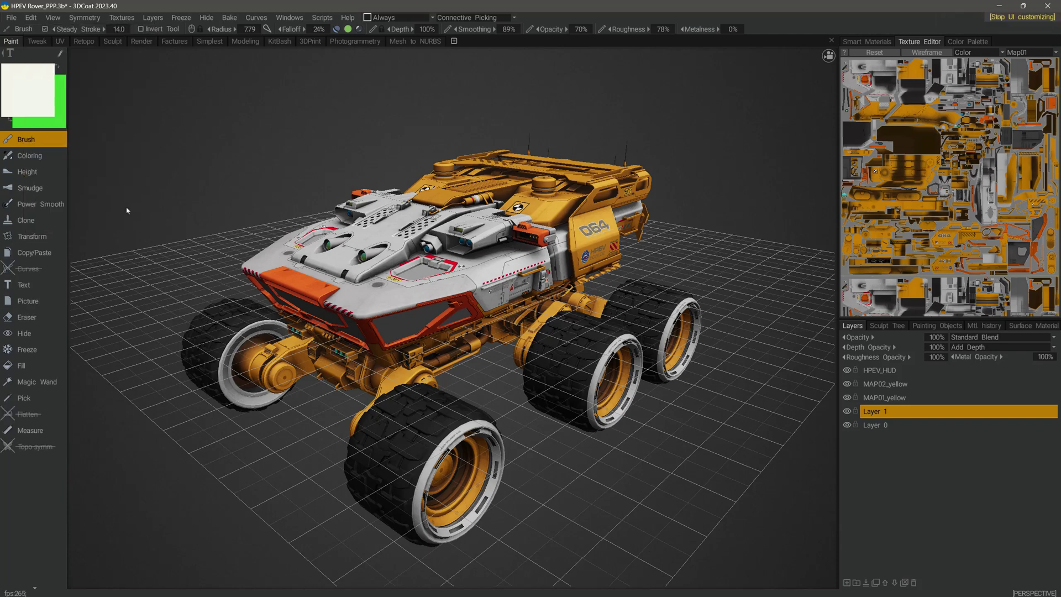
drag(164, 421, 172, 473)
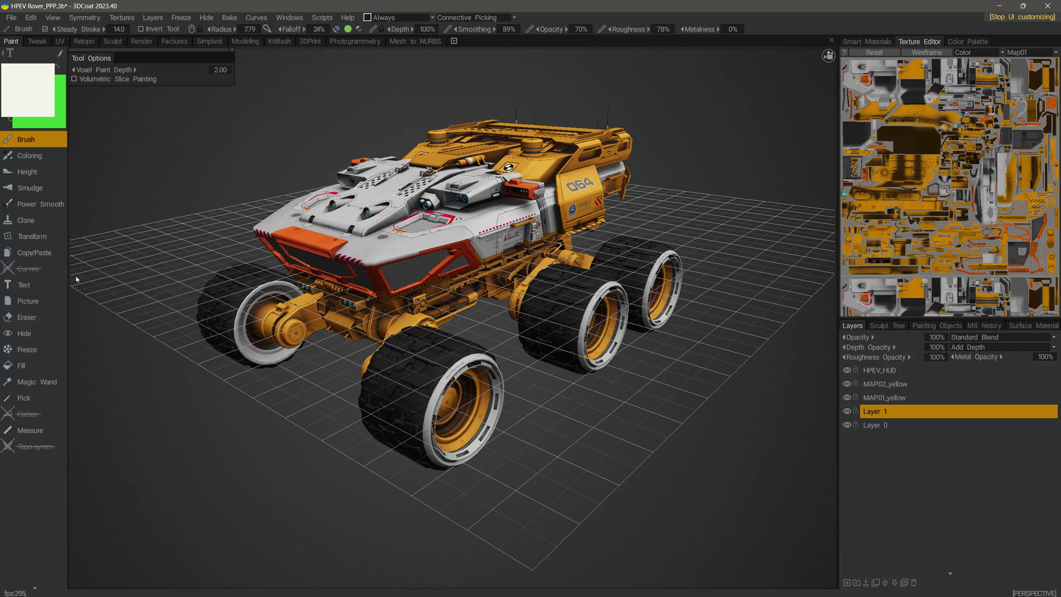
Un-hide the struck-out Curves tool and drag it down to sit above Freeze
right_click(30, 272)
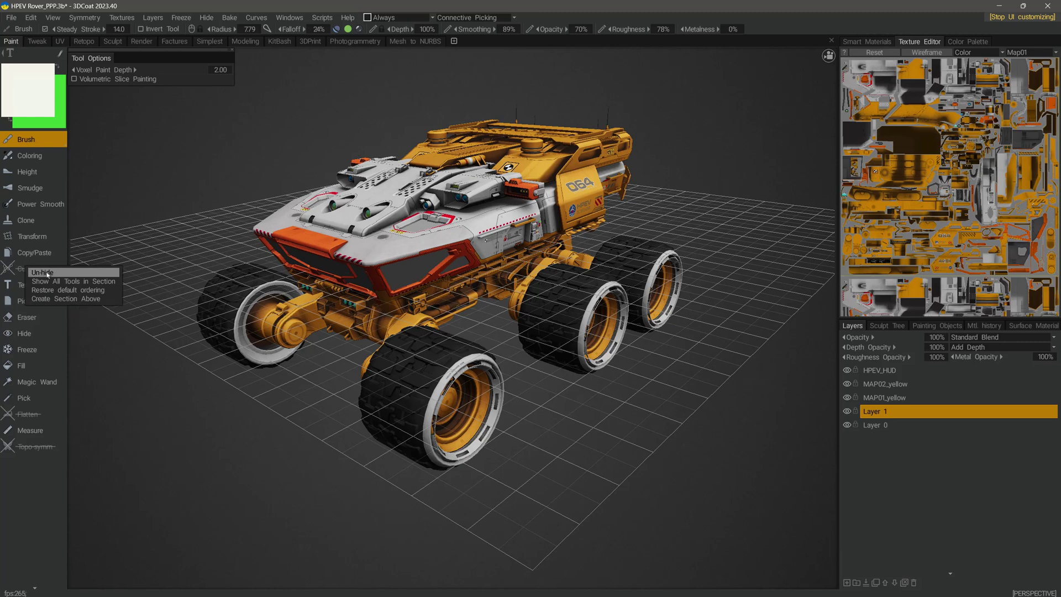
click(48, 273)
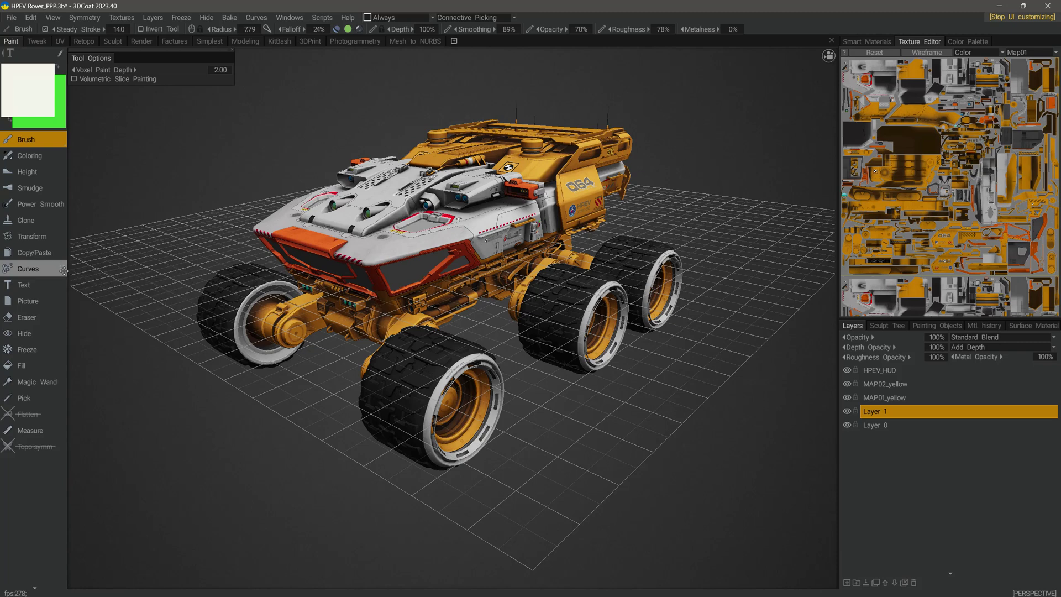
drag(60, 269, 54, 341)
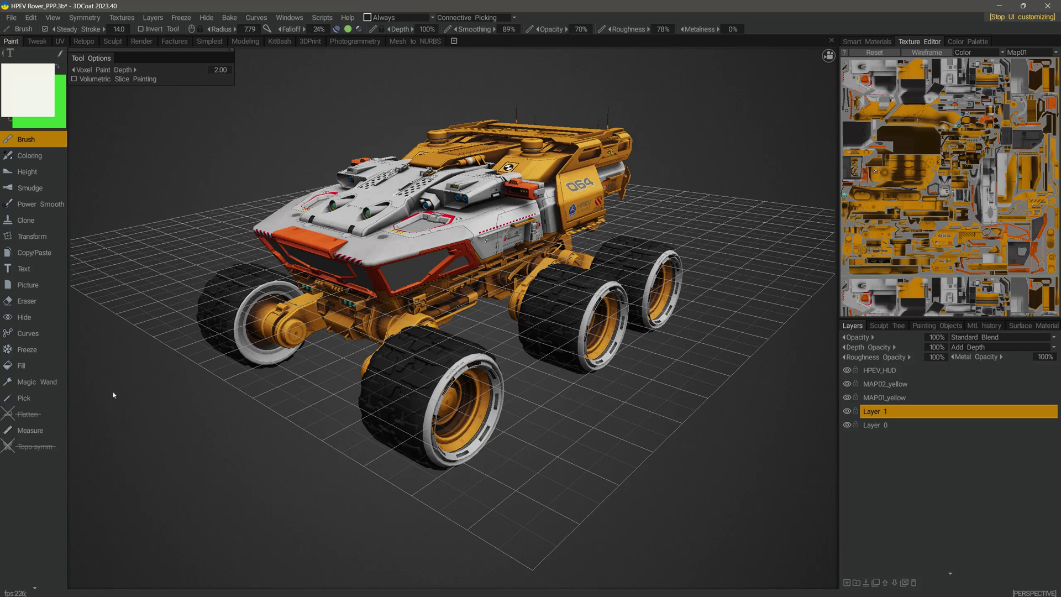
Stop UI customizing, then choose Show All Tools in Section from Curves' context menu
click(1007, 18)
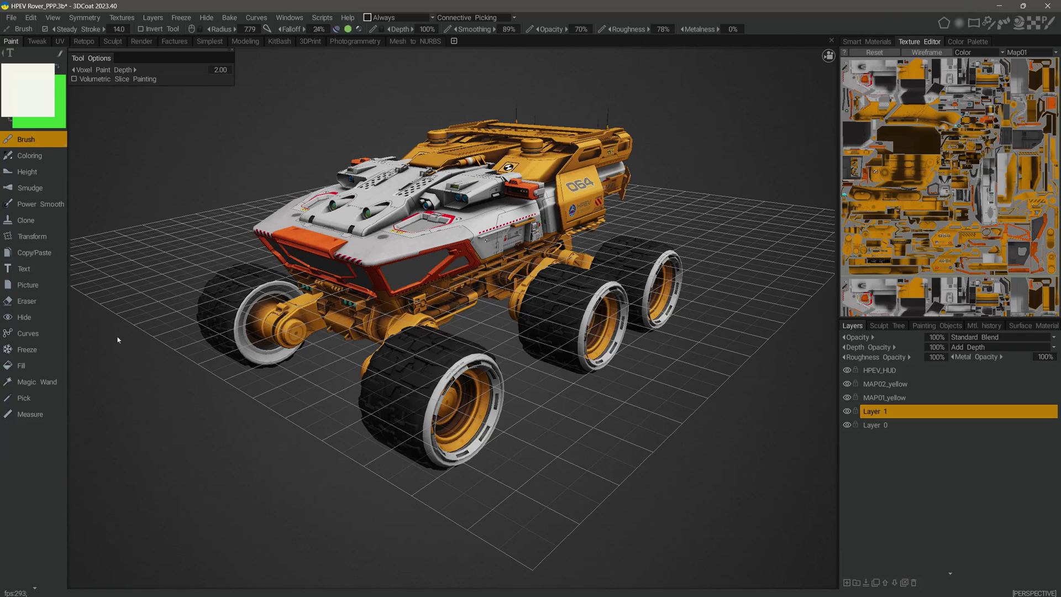
right_click(26, 334)
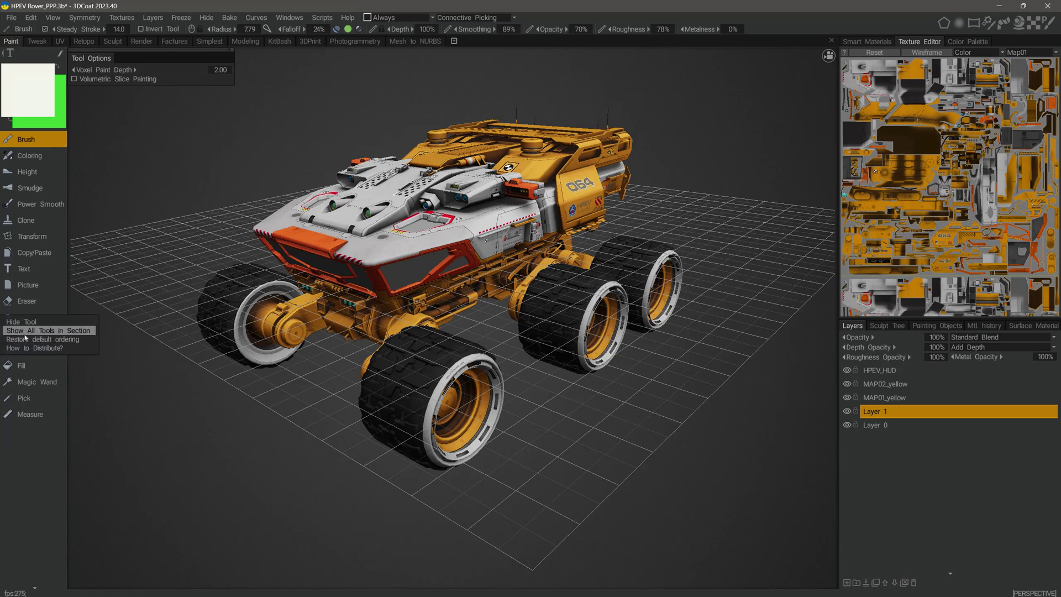
click(74, 332)
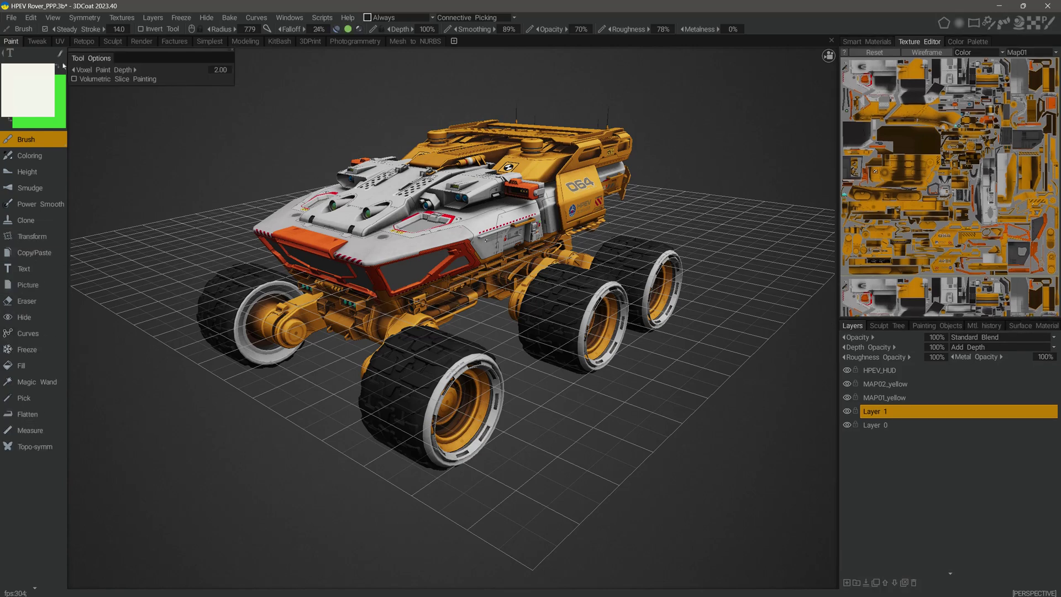
Open the Retopo workspace, expand the Tweak section, and re-enter Customize UI mode
click(85, 42)
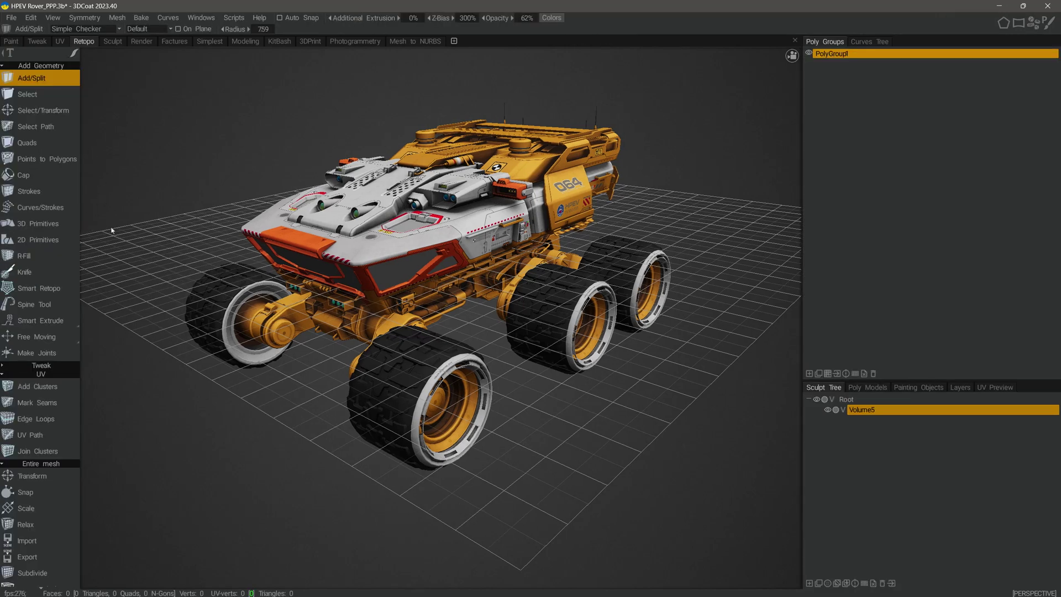
click(4, 366)
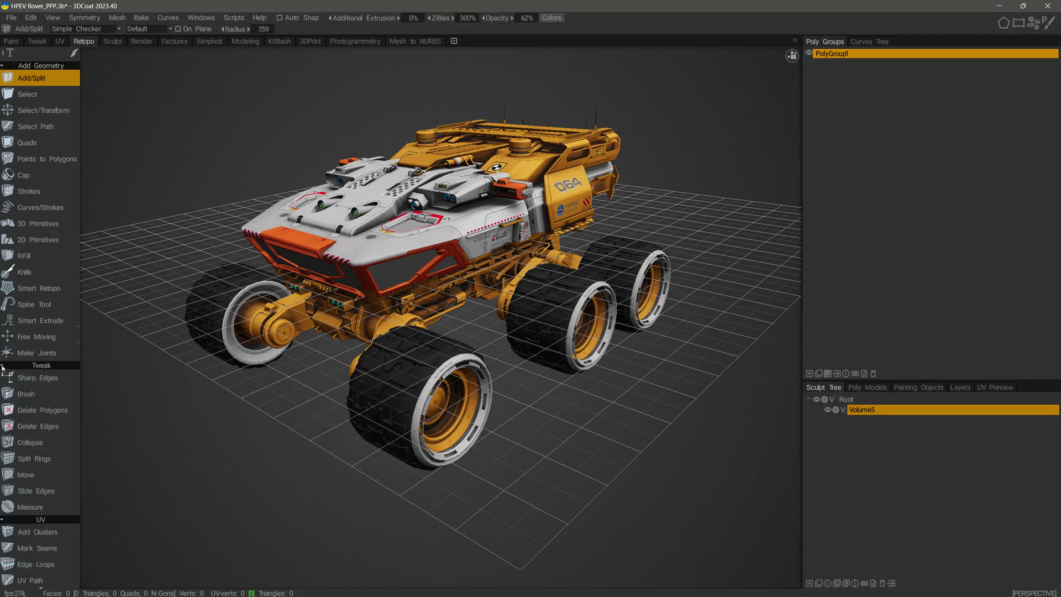
click(3, 366)
click(3, 366)
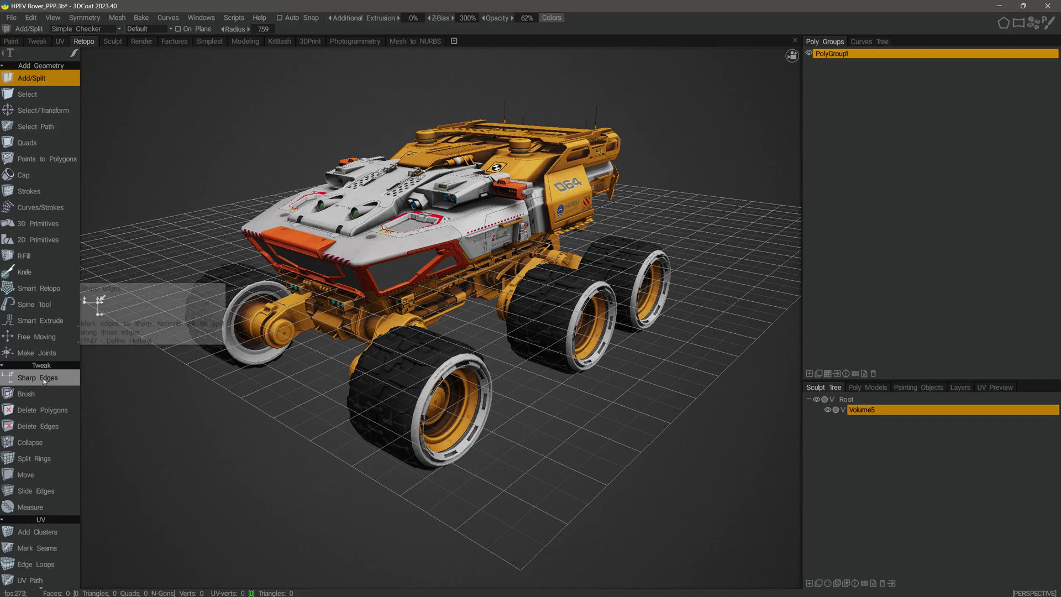
click(32, 18)
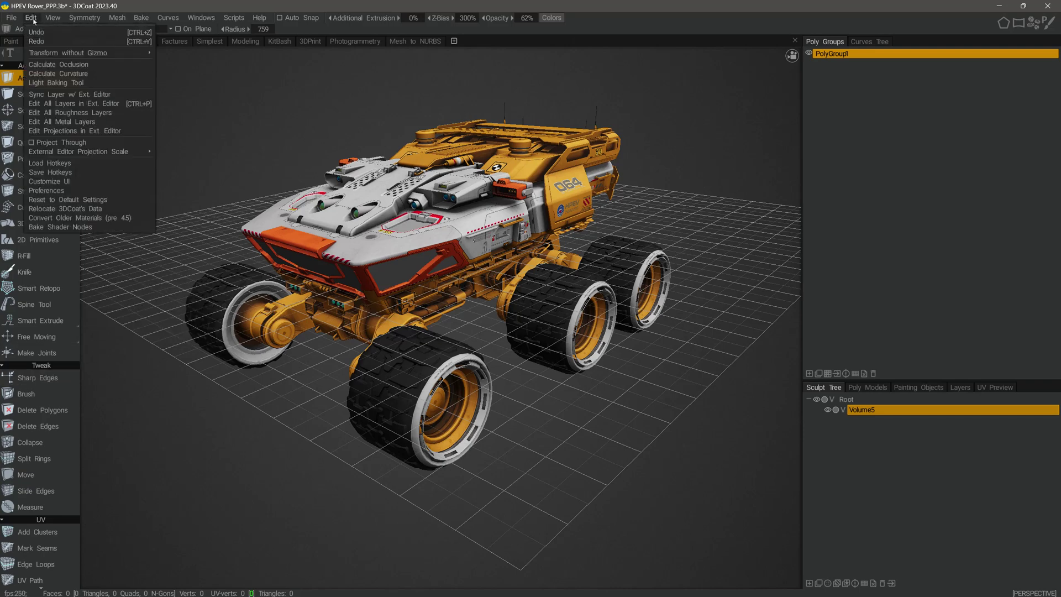
click(110, 181)
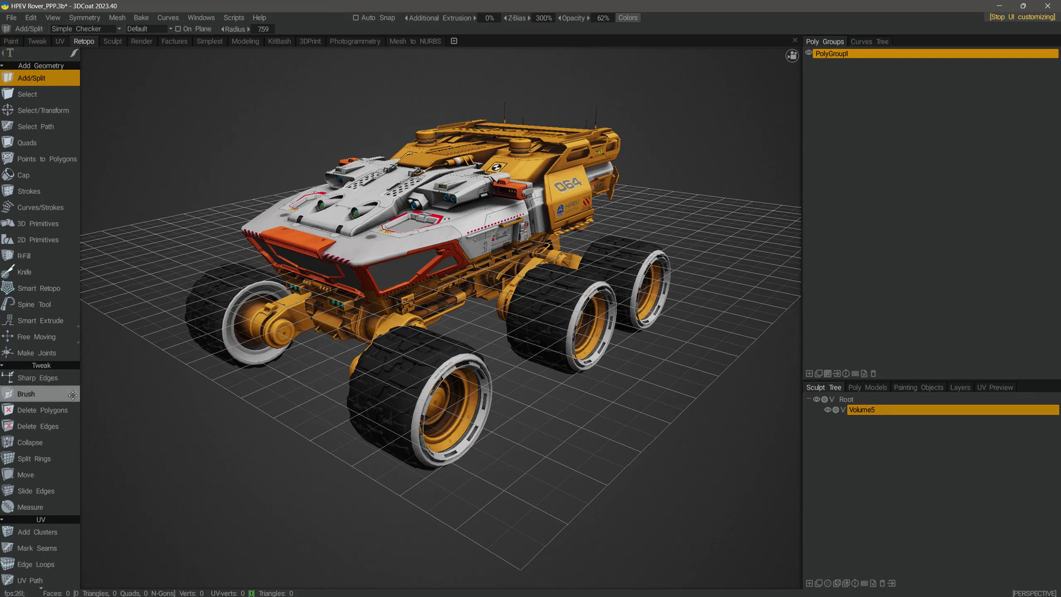
Drag Brush to the top of Tweak, then drag Sharp Edges below Measure
drag(70, 395, 57, 371)
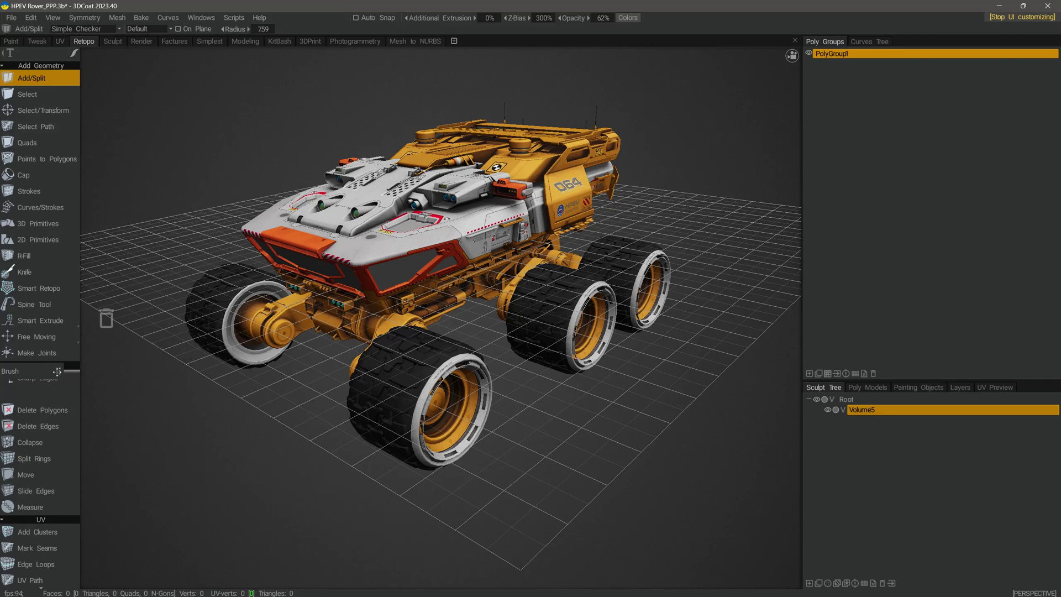
drag(57, 371, 57, 373)
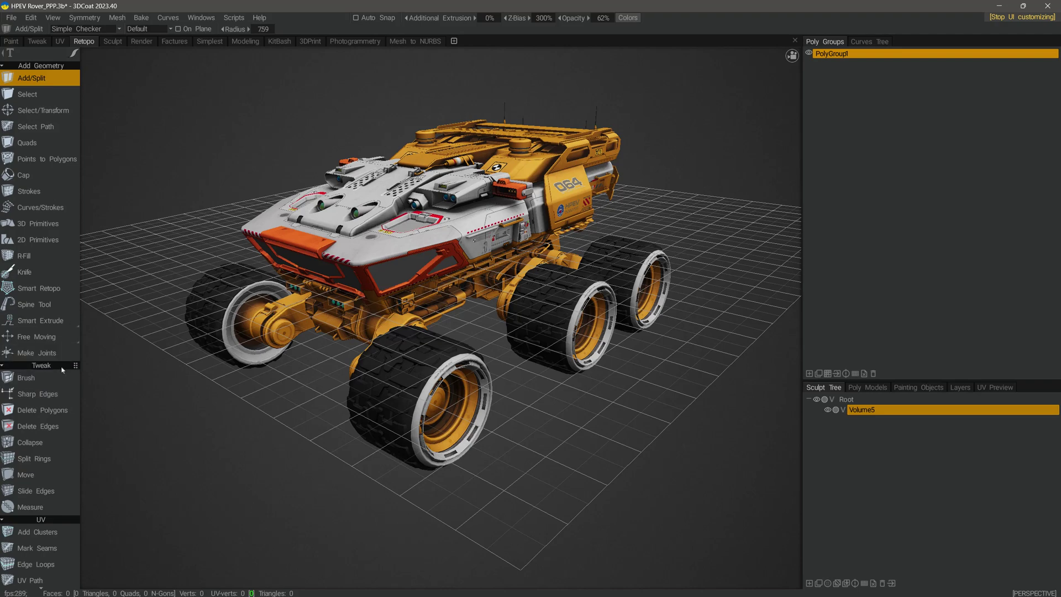
drag(71, 393, 61, 514)
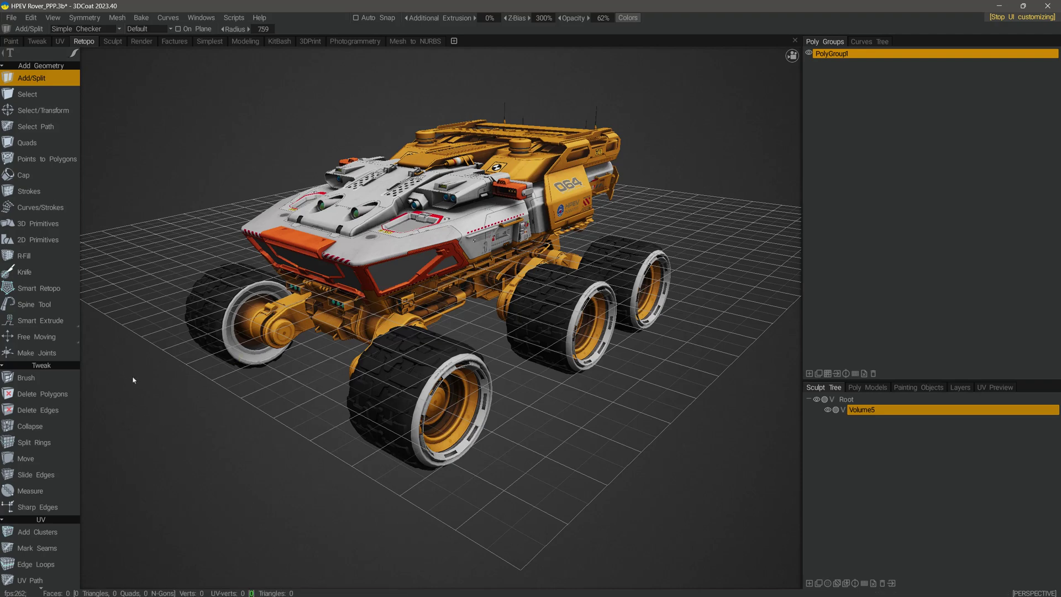
right_click(36, 378)
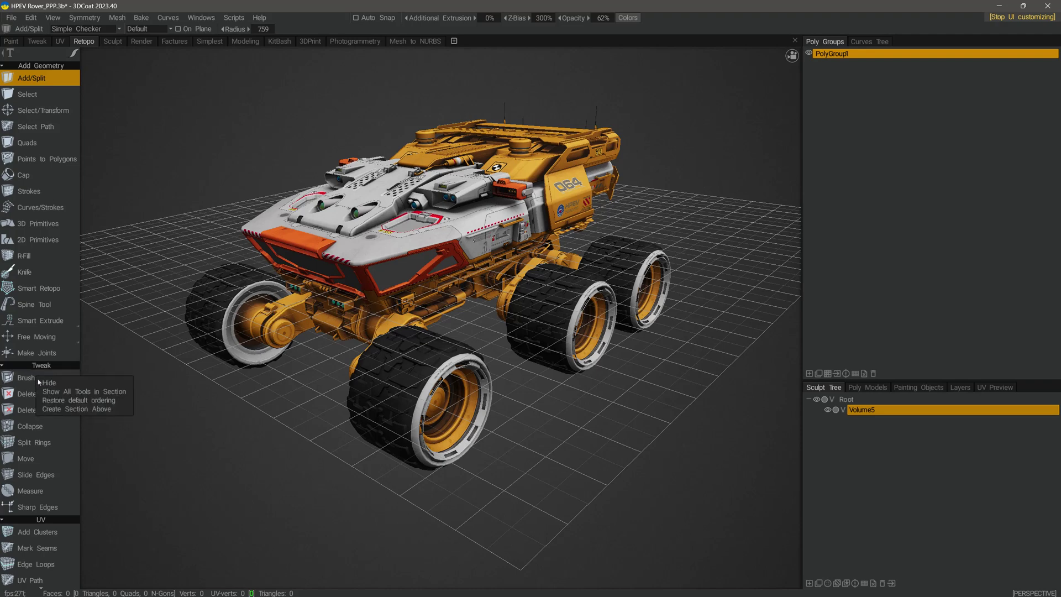
click(94, 401)
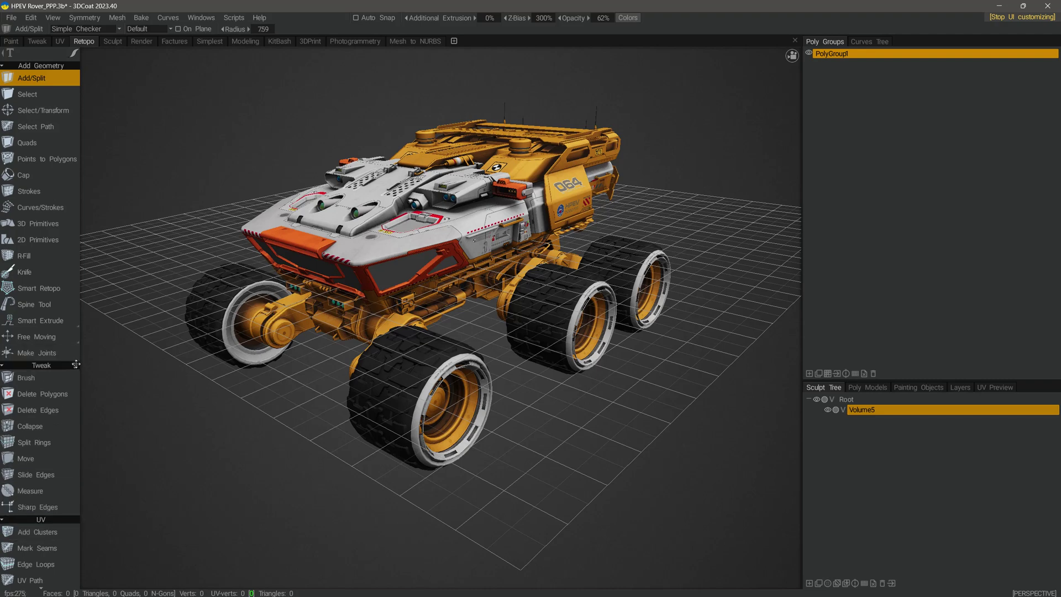
click(2, 365)
click(2, 374)
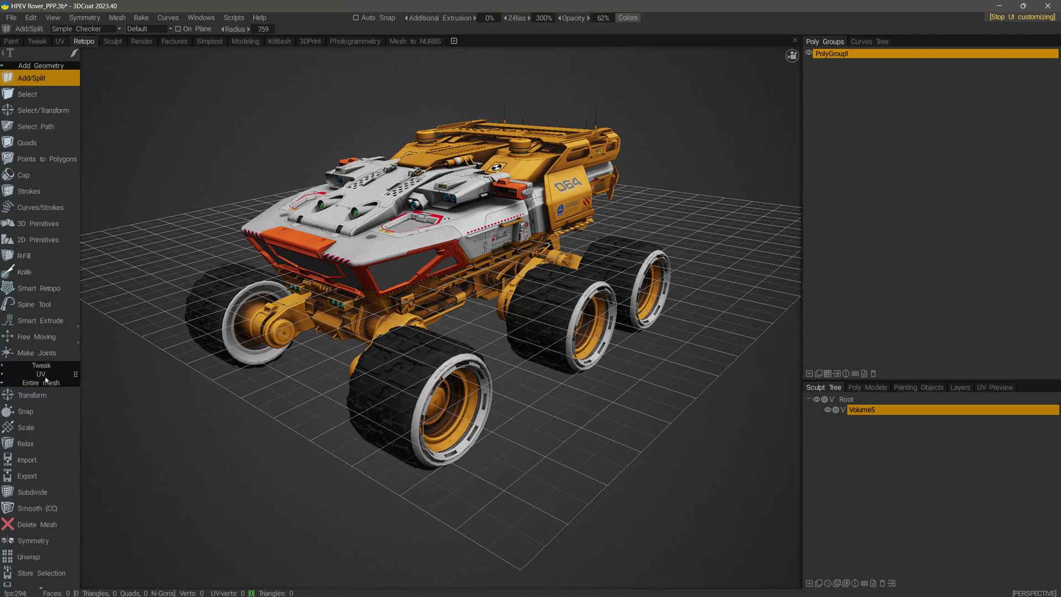
click(2, 366)
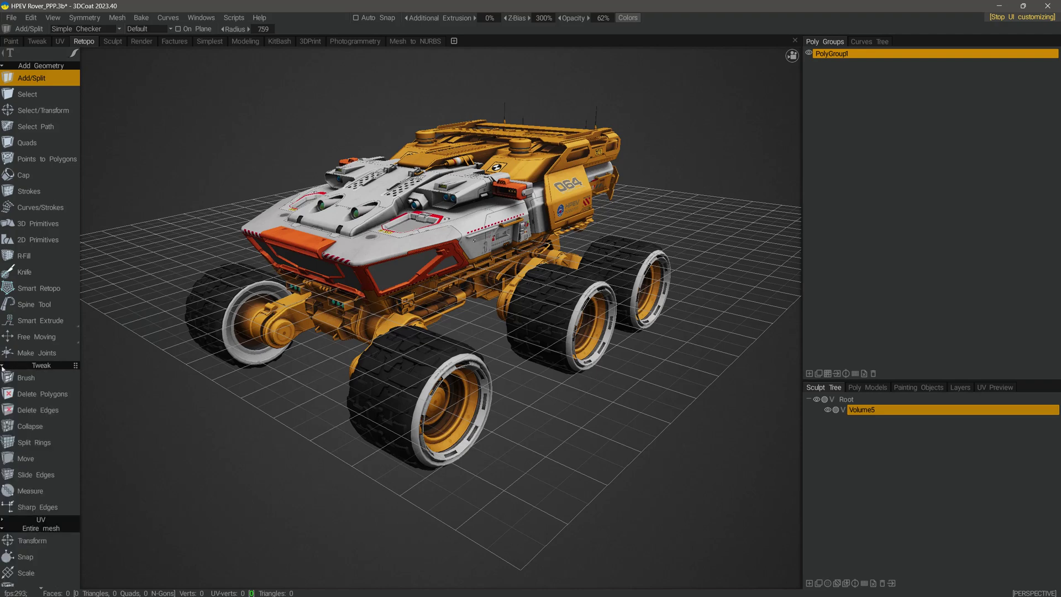
click(2, 519)
mouse_move(47, 322)
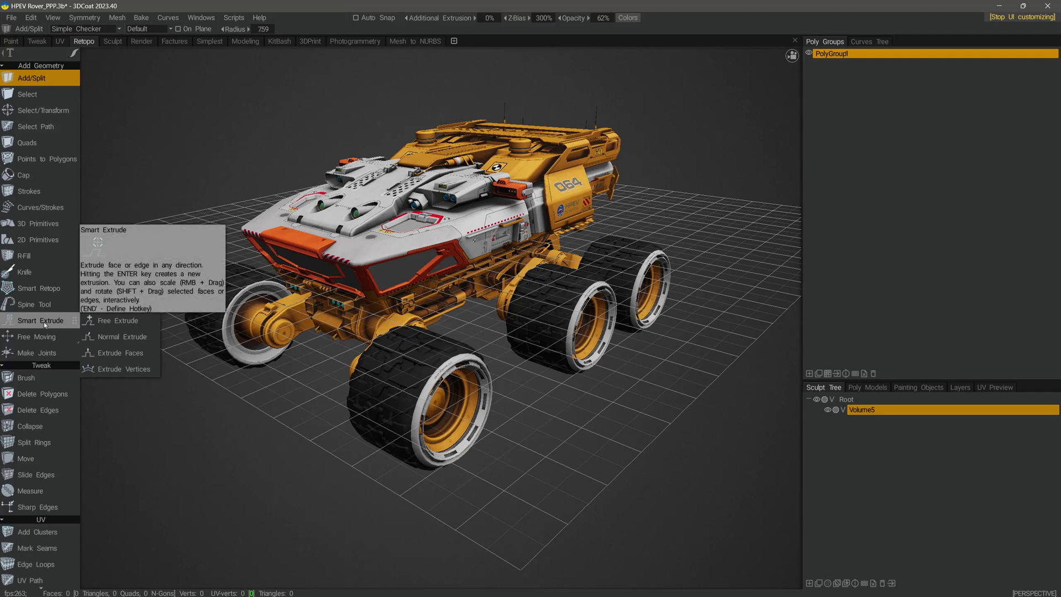
scroll(41, 287, down, 1)
scroll(40, 275, down, 4)
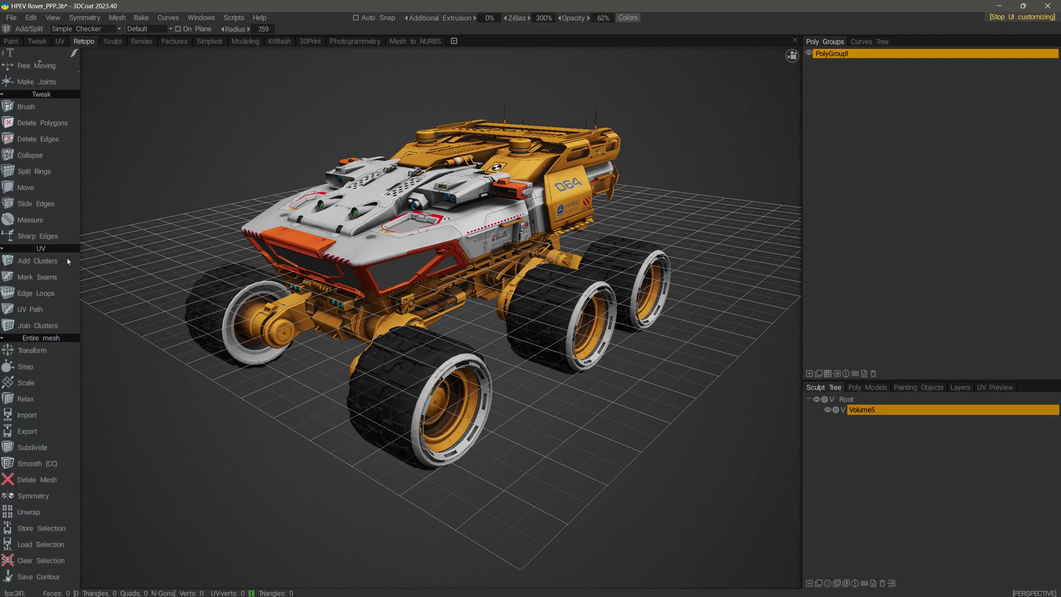
scroll(50, 358, up, 5)
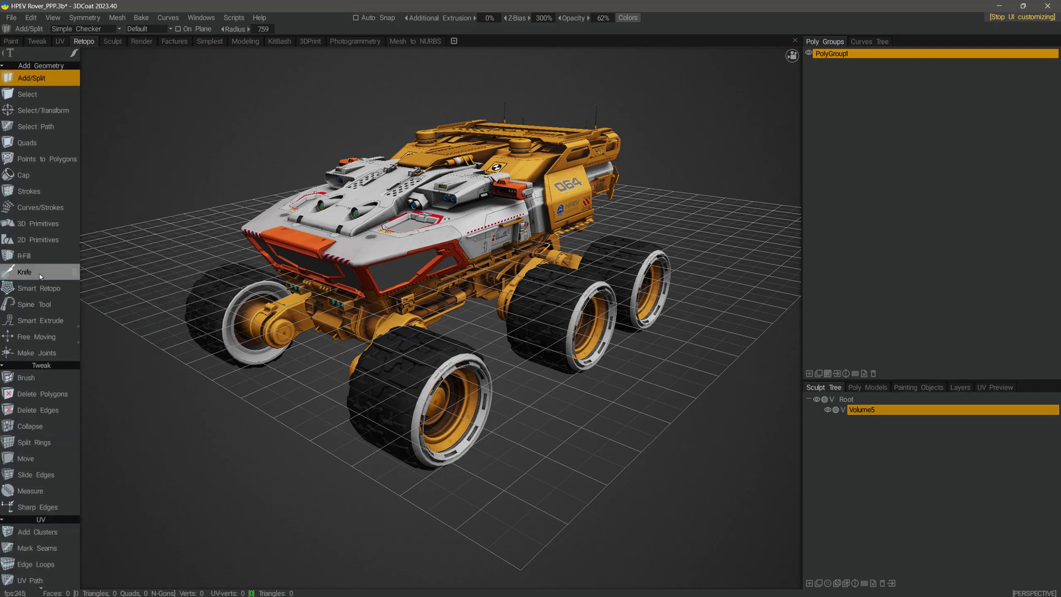
mouse_move(35, 206)
scroll(35, 205, down, 3)
scroll(35, 205, down, 5)
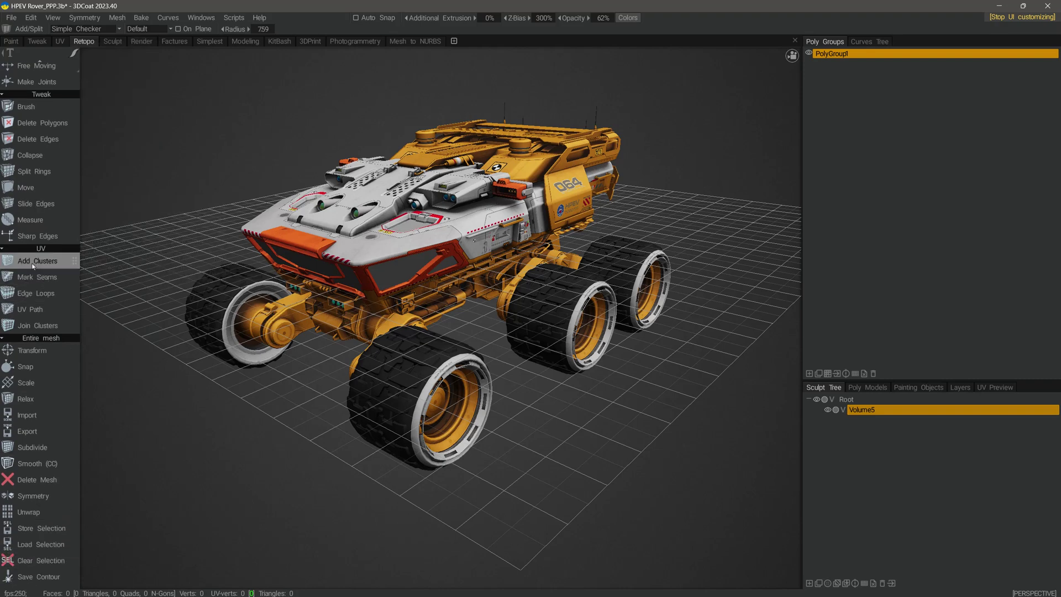
scroll(44, 303, up, 9)
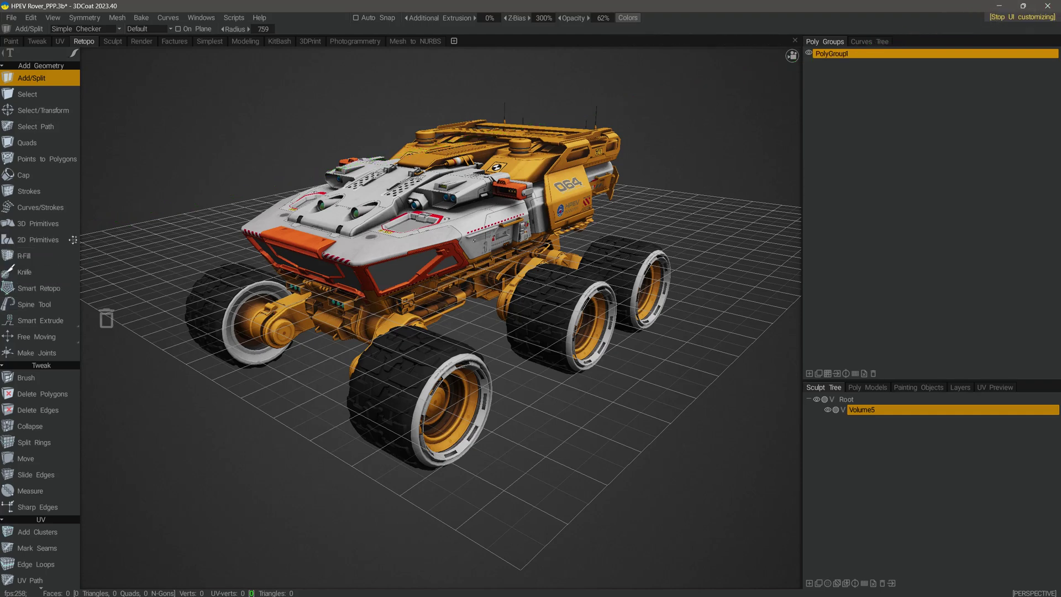
Drop 2D Primitives onto 3D Primitives to nest them in one flyout group
drag(70, 240, 69, 225)
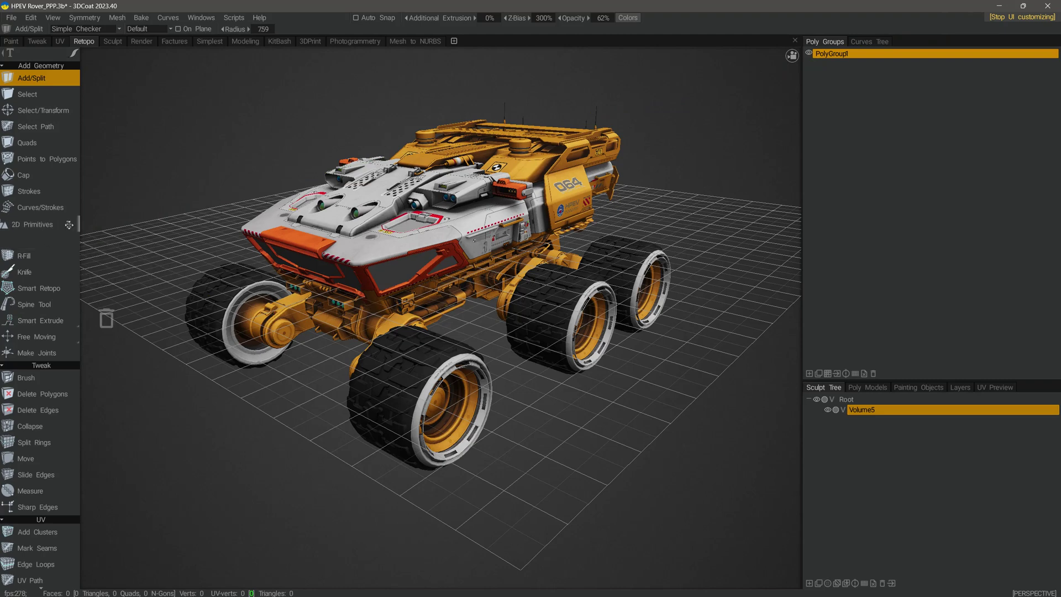
drag(69, 224, 66, 224)
mouse_move(58, 233)
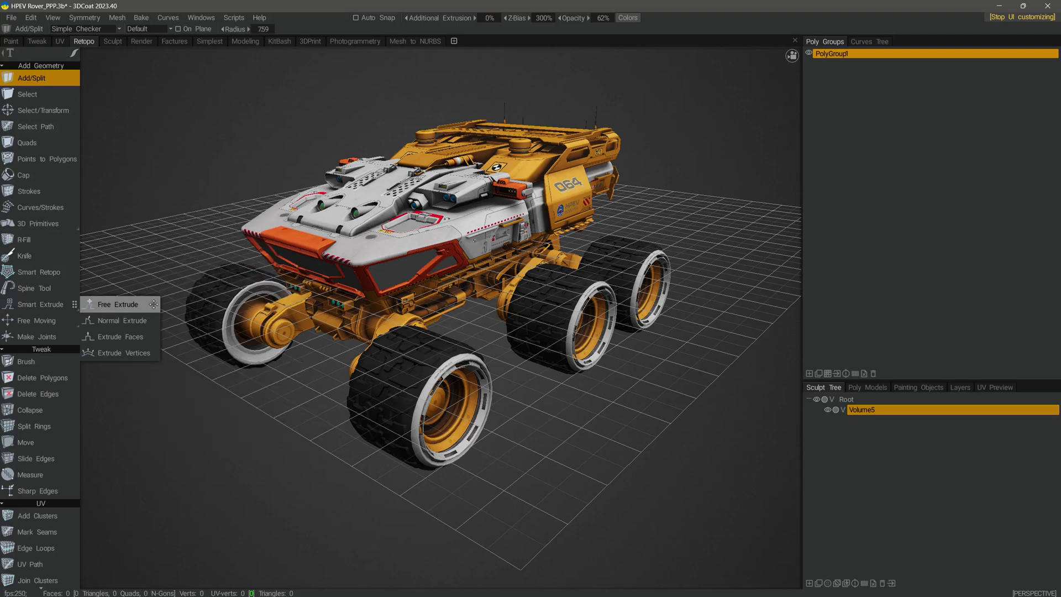
Drag Free Extrude out of the Smart Extrude flyout into the list below Smart Extrude
drag(153, 306, 65, 322)
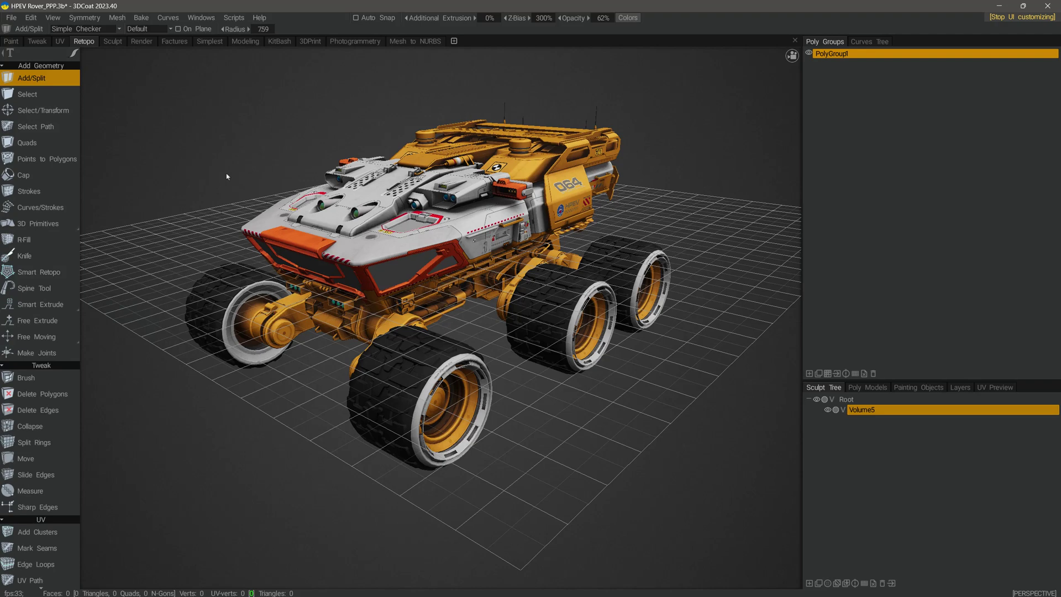
Hide side panels with Tab, switch to the Sculpt room, save, and hide the tool list
key(Tab)
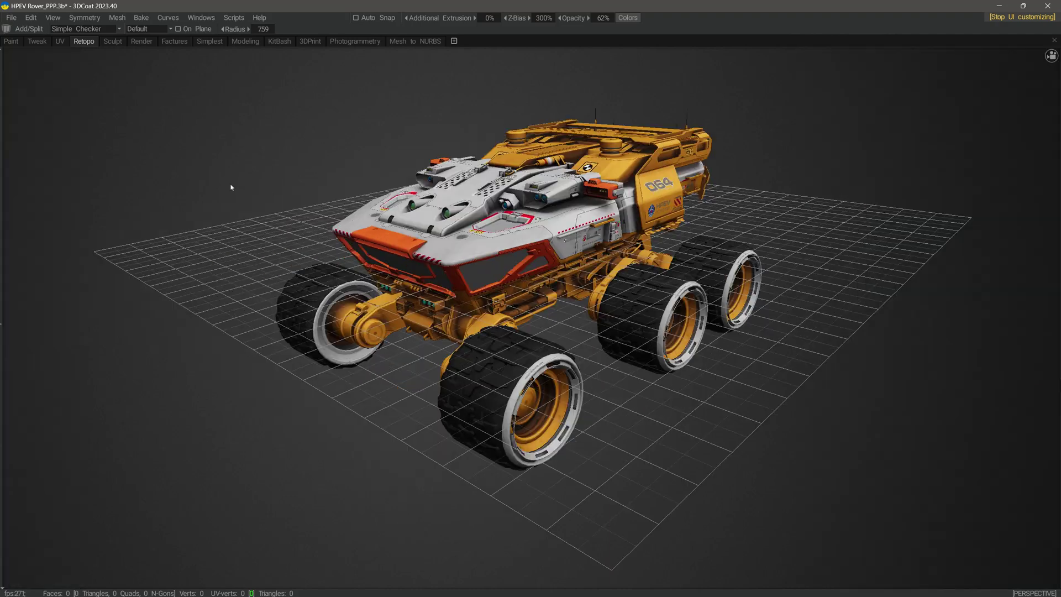
drag(263, 216, 254, 223)
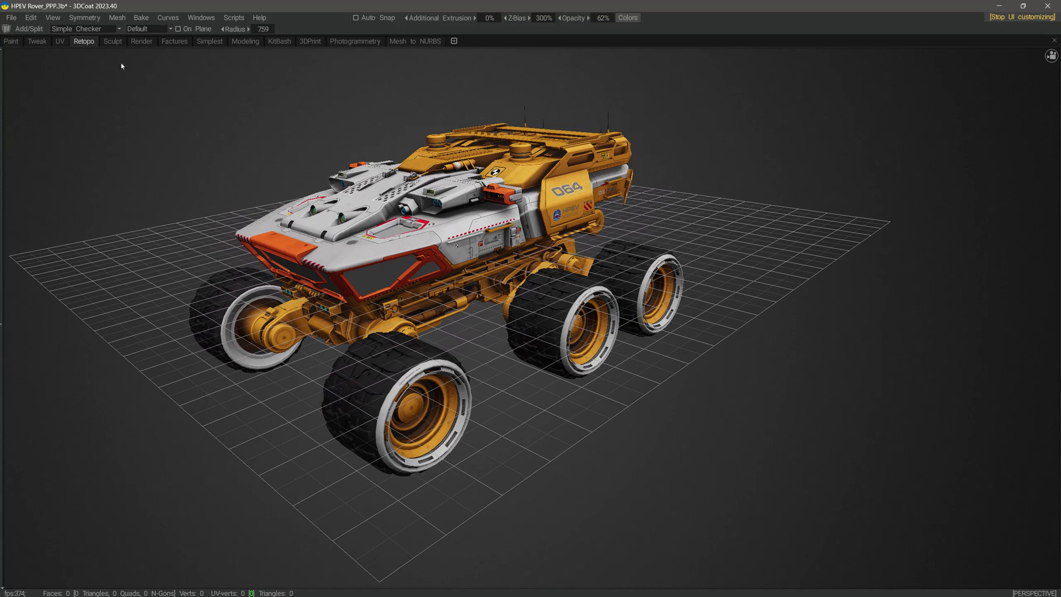
click(112, 41)
drag(169, 242, 4, 326)
key(ctrl+s)
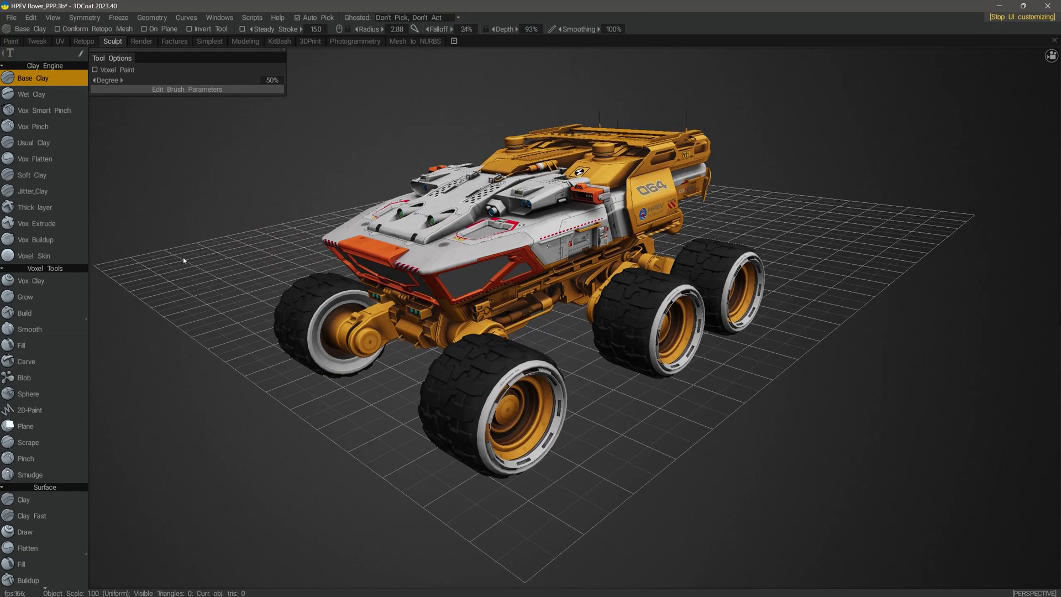
drag(185, 253, 242, 215)
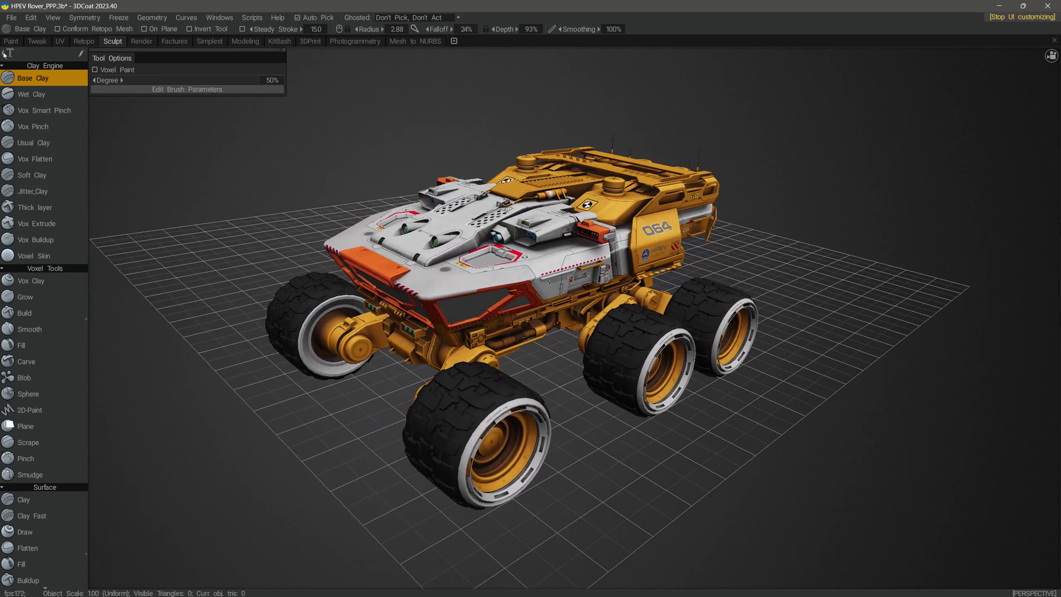
click(5, 53)
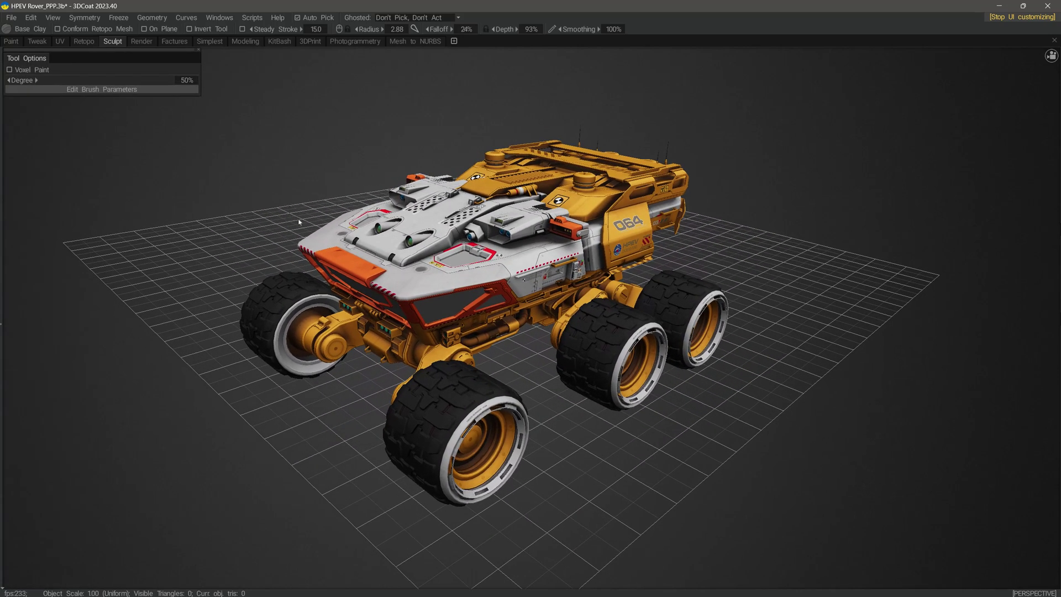
Make Move the active sculpt tool via the Space quick-access palette
key(space)
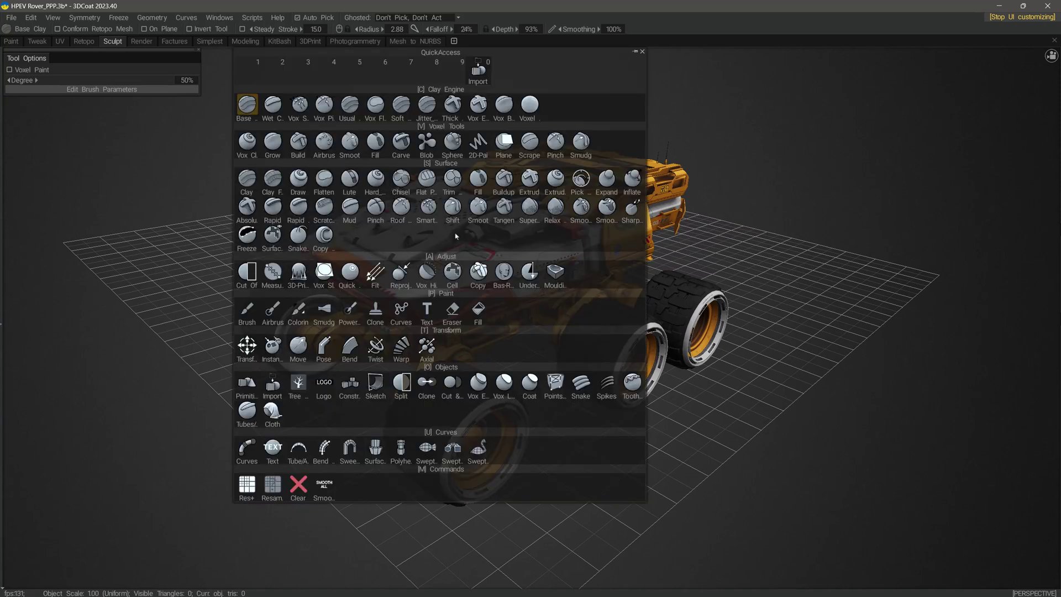
key(t)
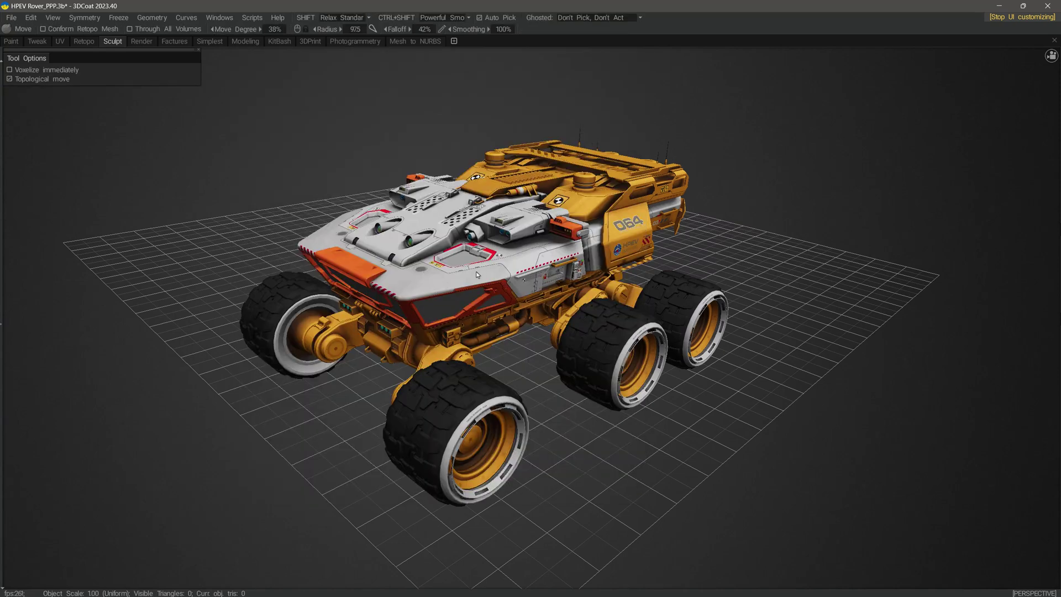
key(space)
key(space)
Open the floating Shaders panel from Windows > Panels
click(220, 17)
mouse_move(232, 32)
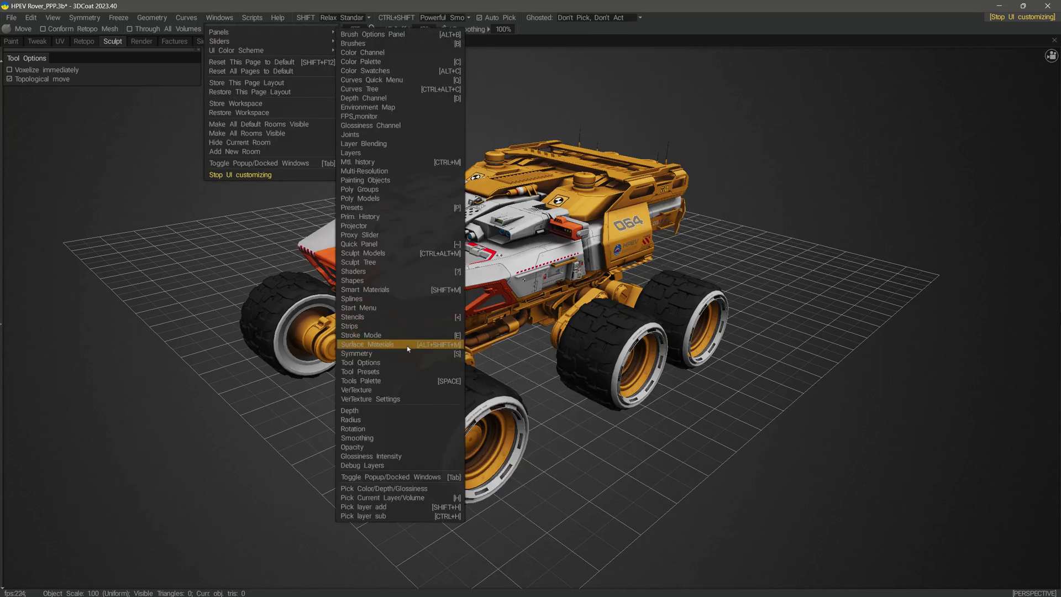
click(437, 271)
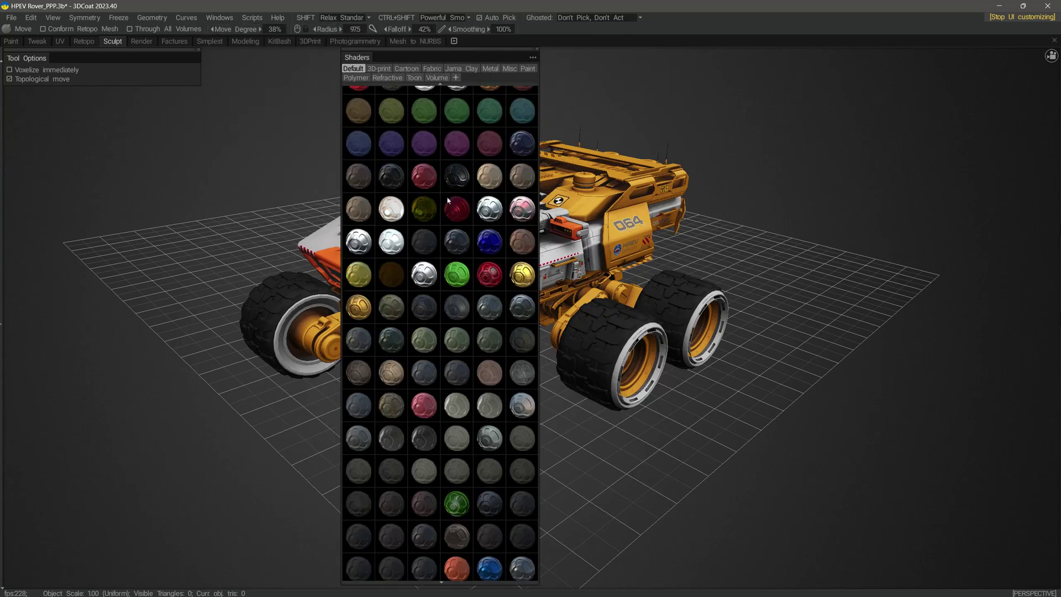